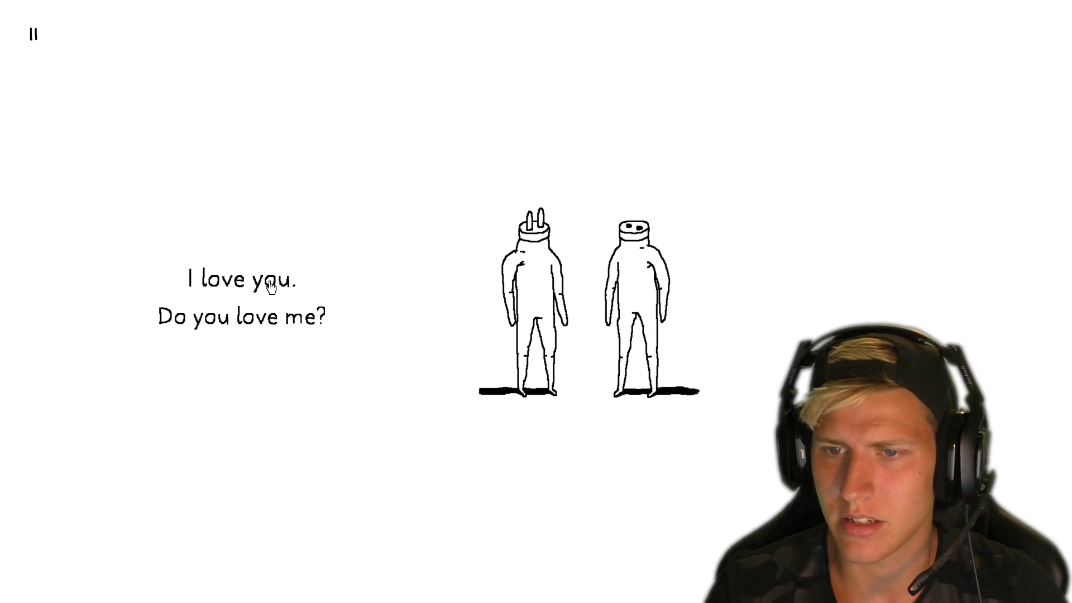
click(270, 285)
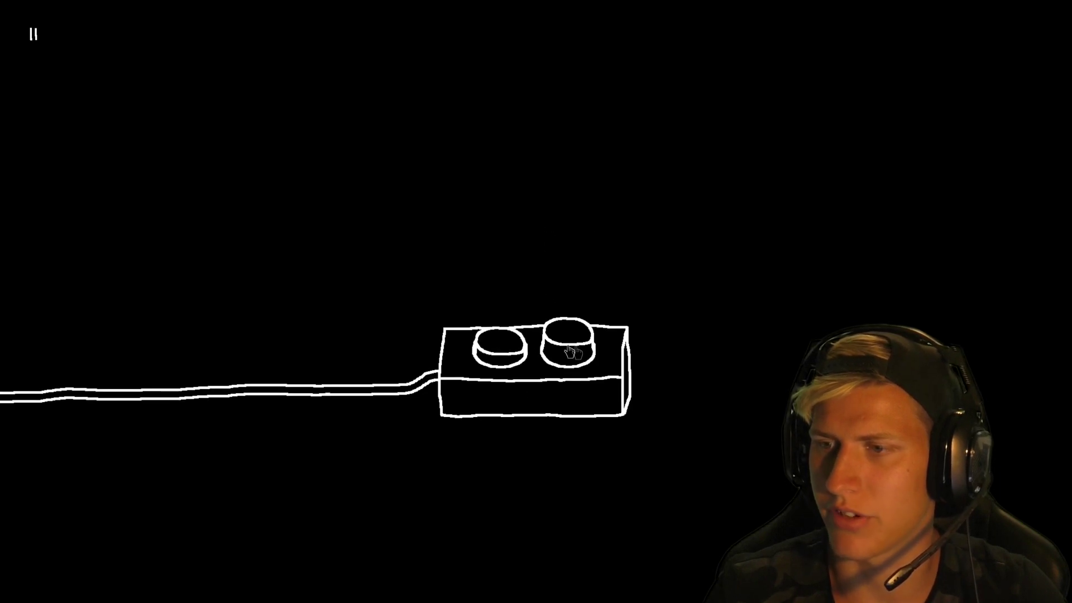
click(572, 351)
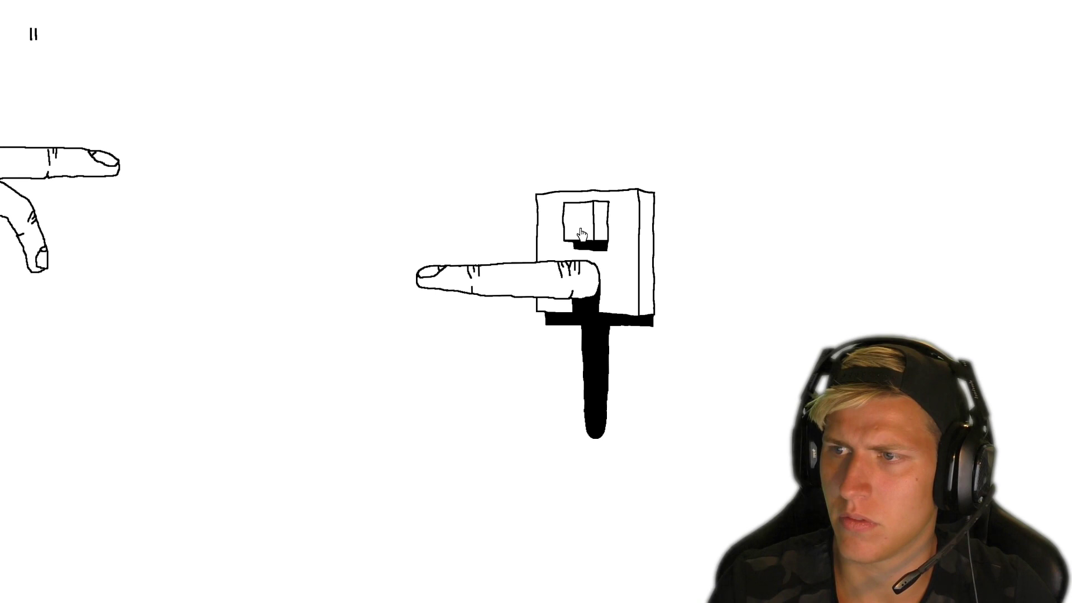
click(584, 226)
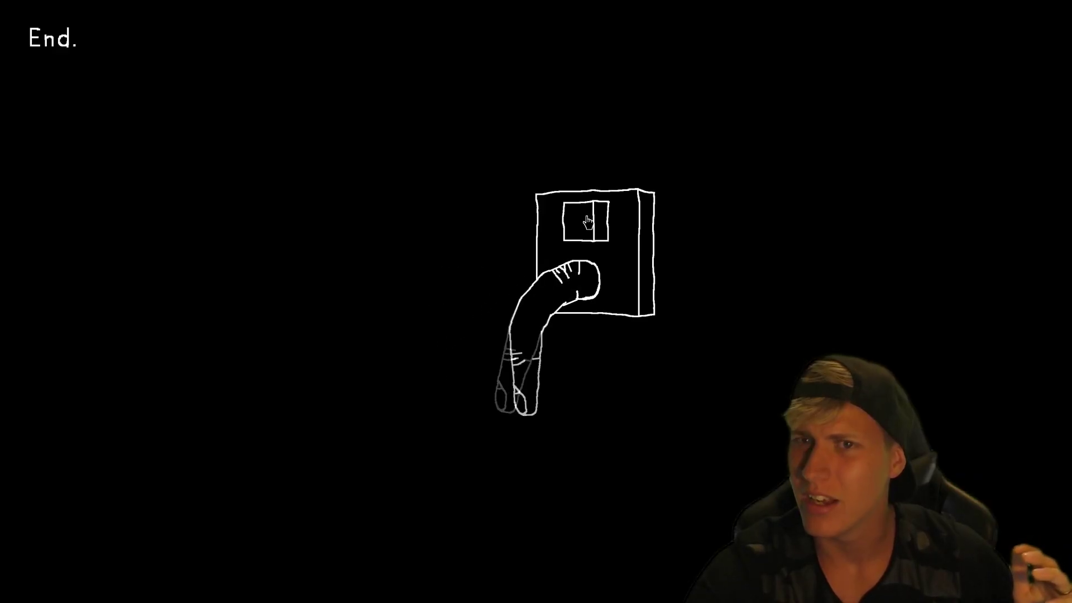
click(589, 222)
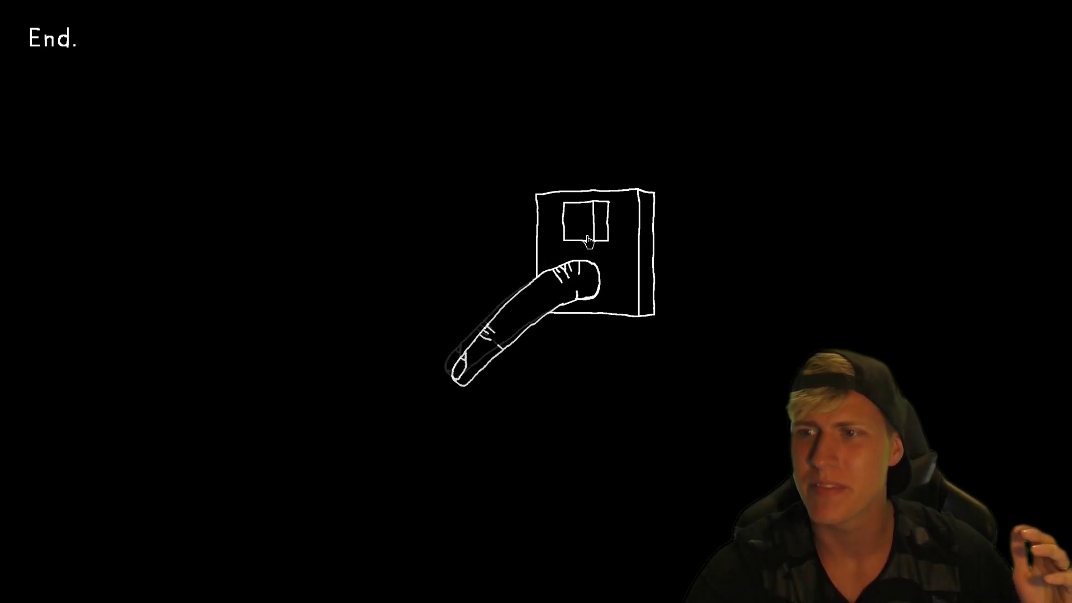